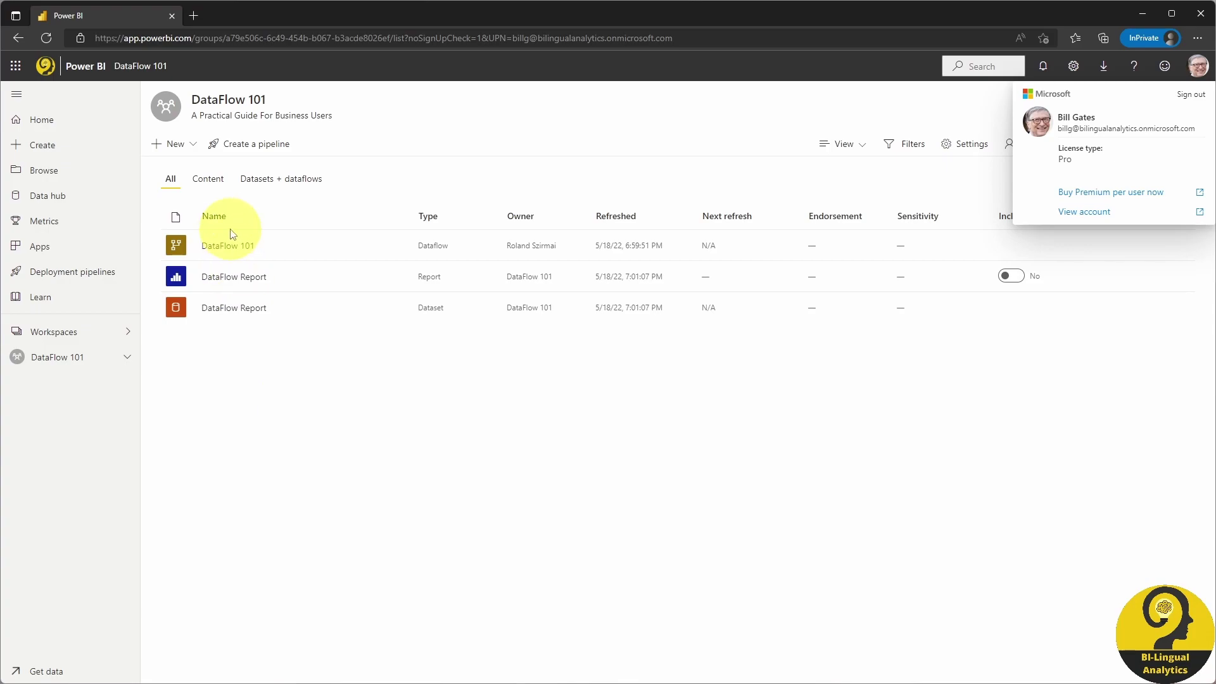
# Step: Open DataFlow 101's tables in Power Query as the owner and select the Products query
pyautogui.click(229, 246)
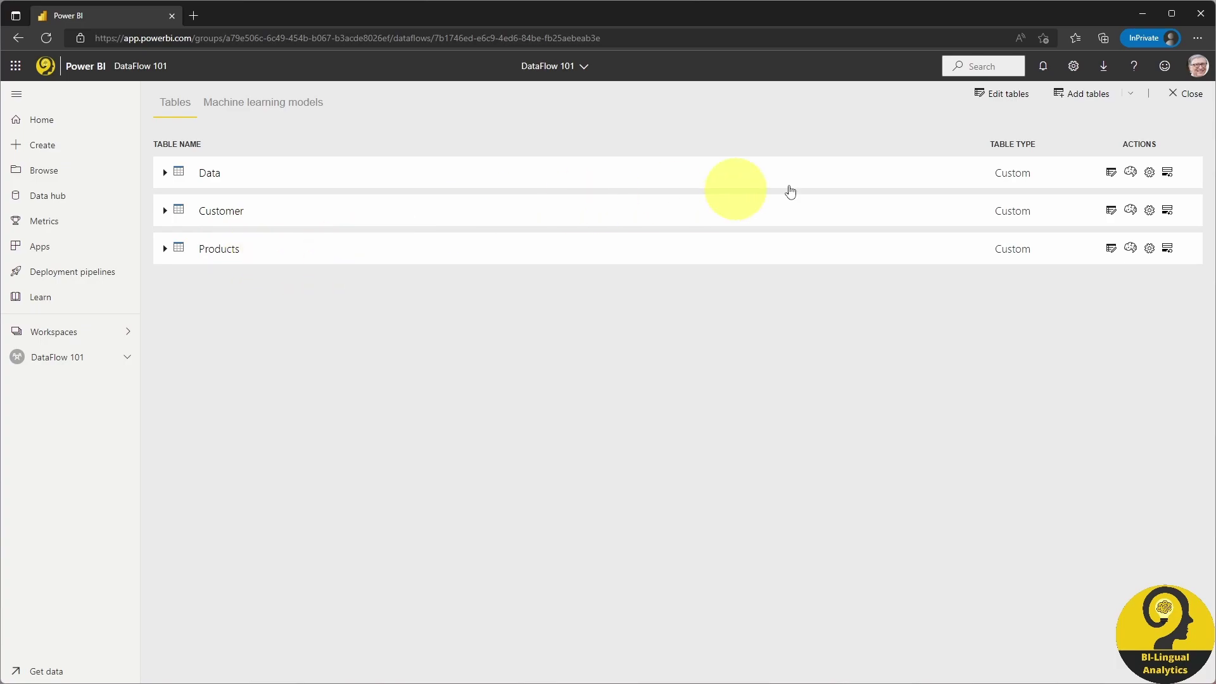
pyautogui.click(1013, 97)
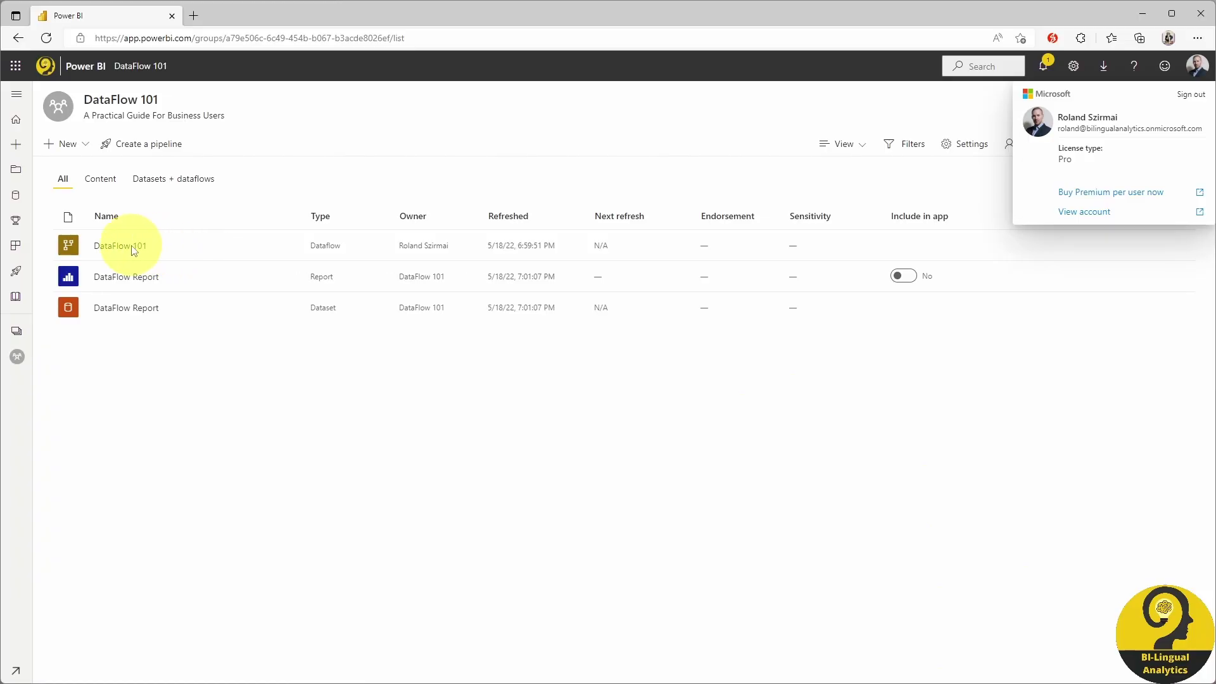
pyautogui.click(133, 251)
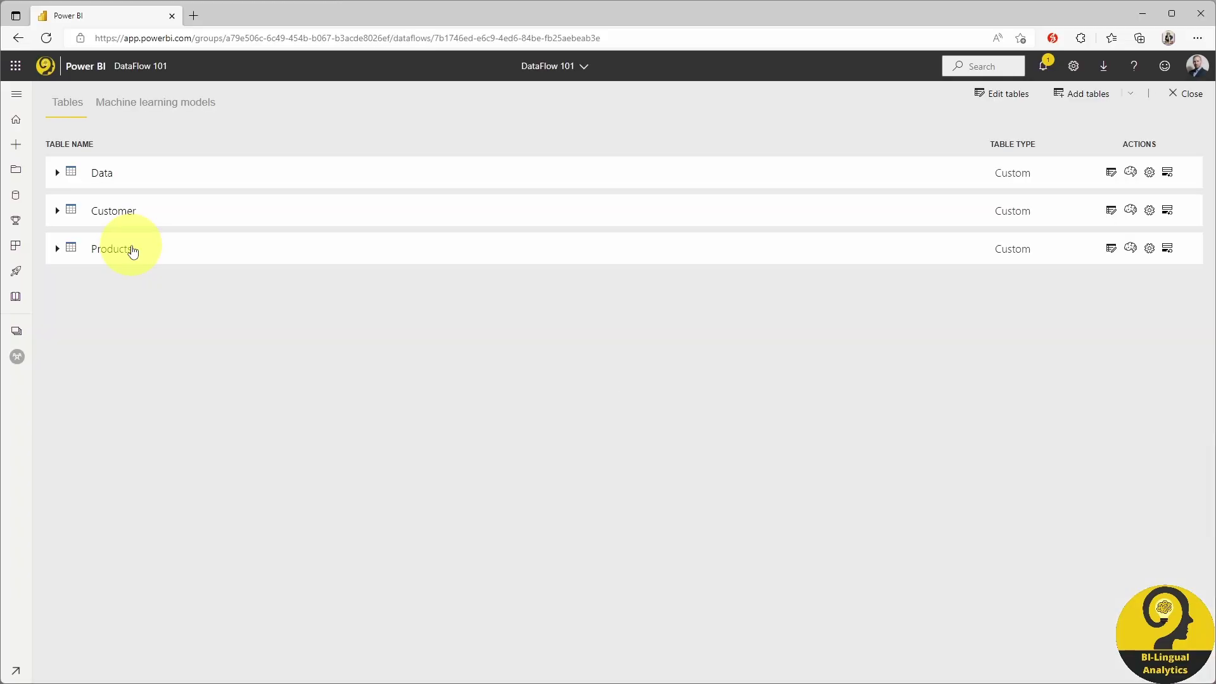
pyautogui.click(1011, 93)
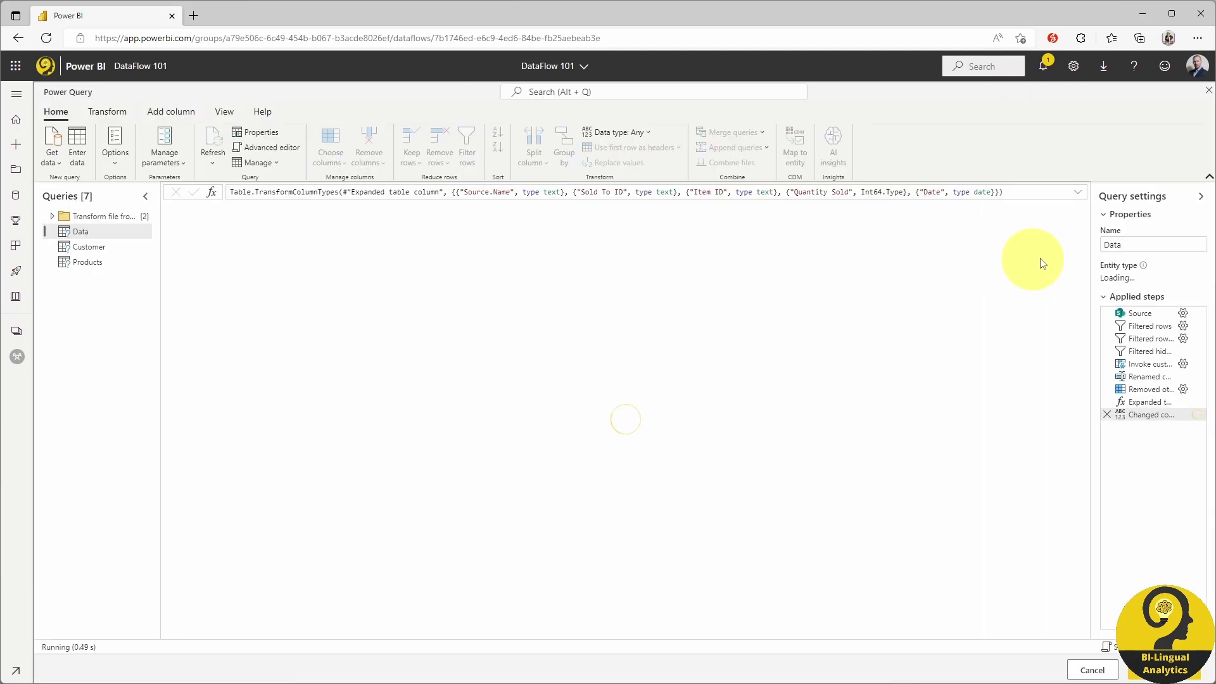
pyautogui.click(125, 262)
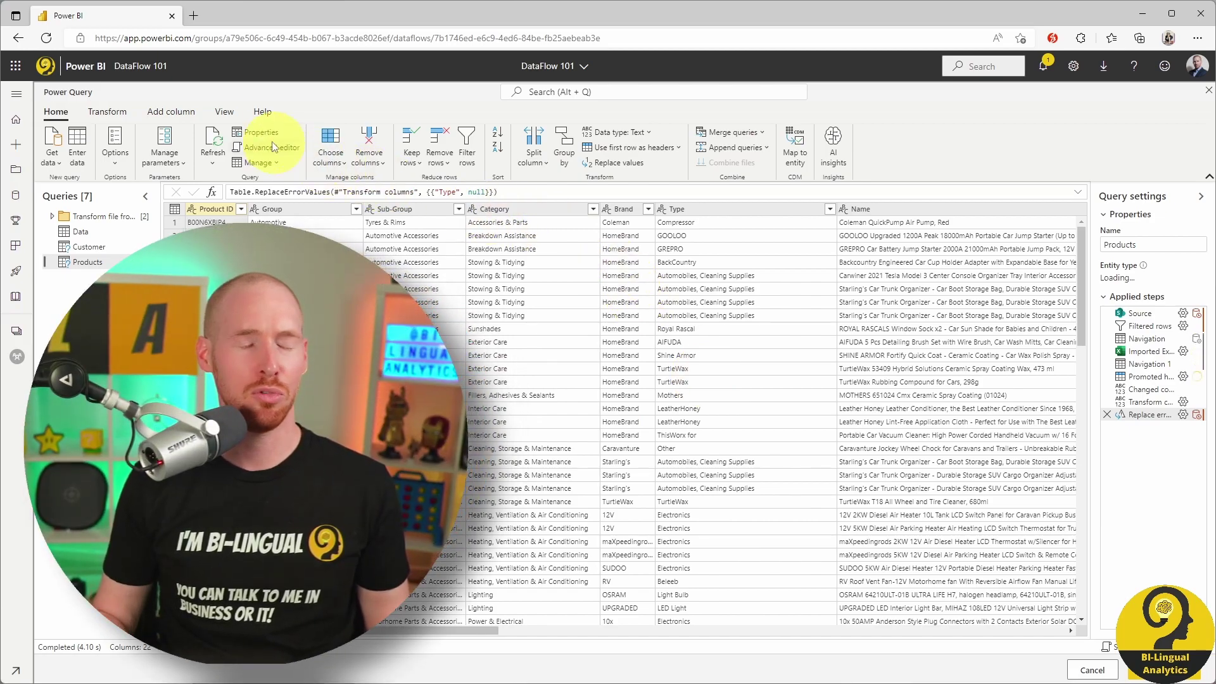
# Step: Close the Power Query editor without saving, back to the dataflow's tables list
pyautogui.click(141, 66)
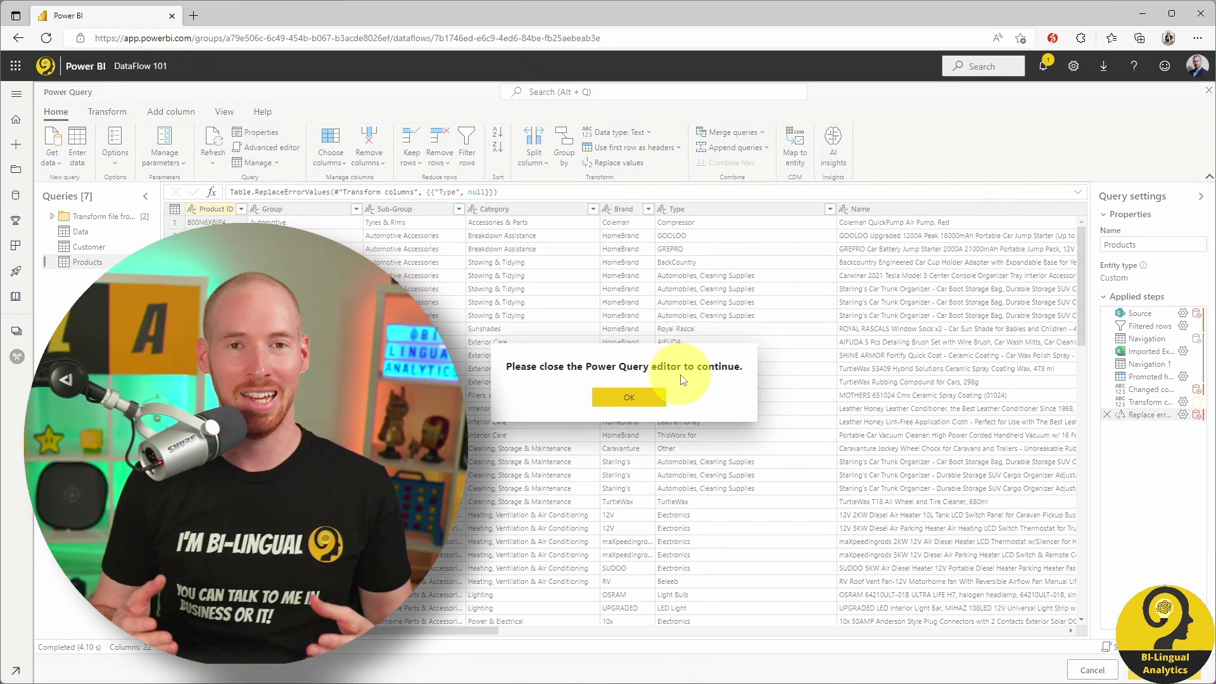
pyautogui.click(640, 397)
pyautogui.click(1092, 669)
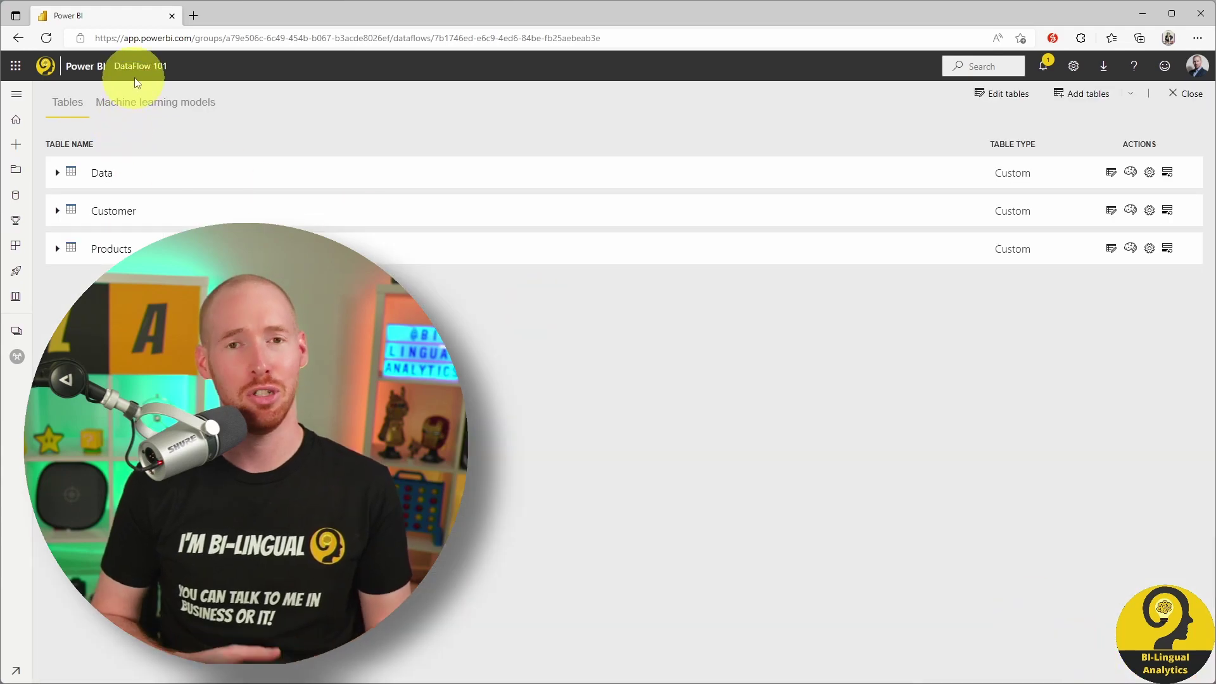
# Step: Return to the DataFlow 101 workspace list using the header link
pyautogui.click(135, 66)
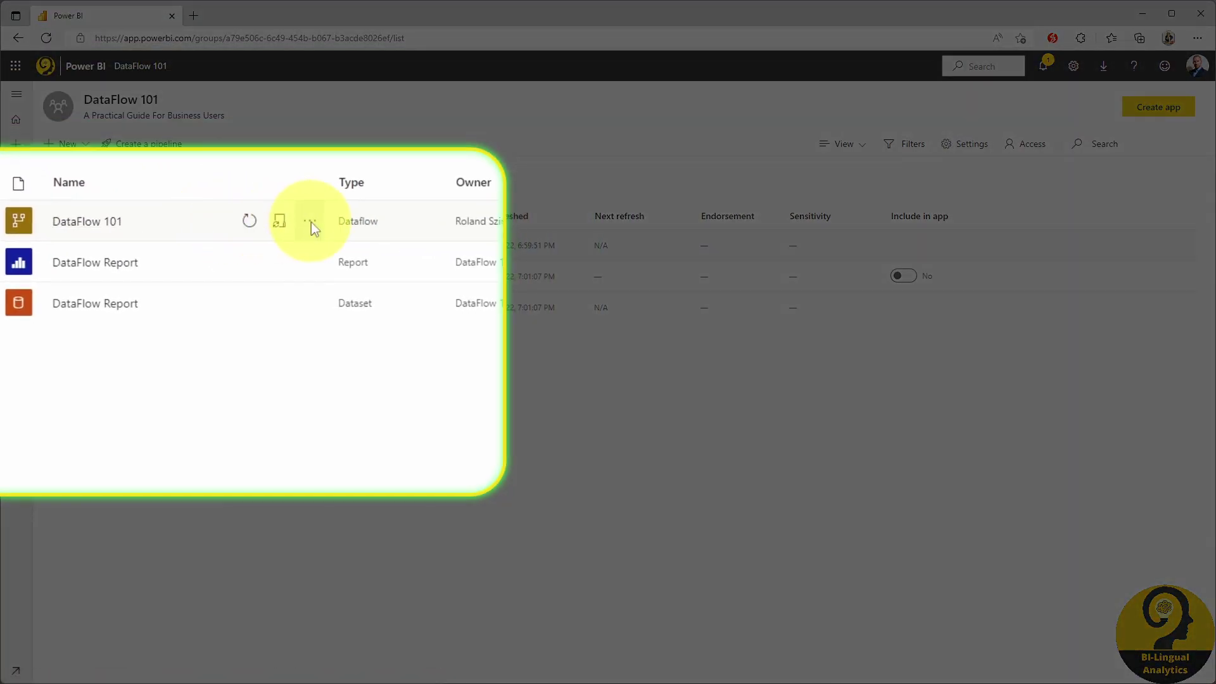
# Step: Export DataFlow 101 from its options menu as DataFlow 101.json
pyautogui.click(289, 245)
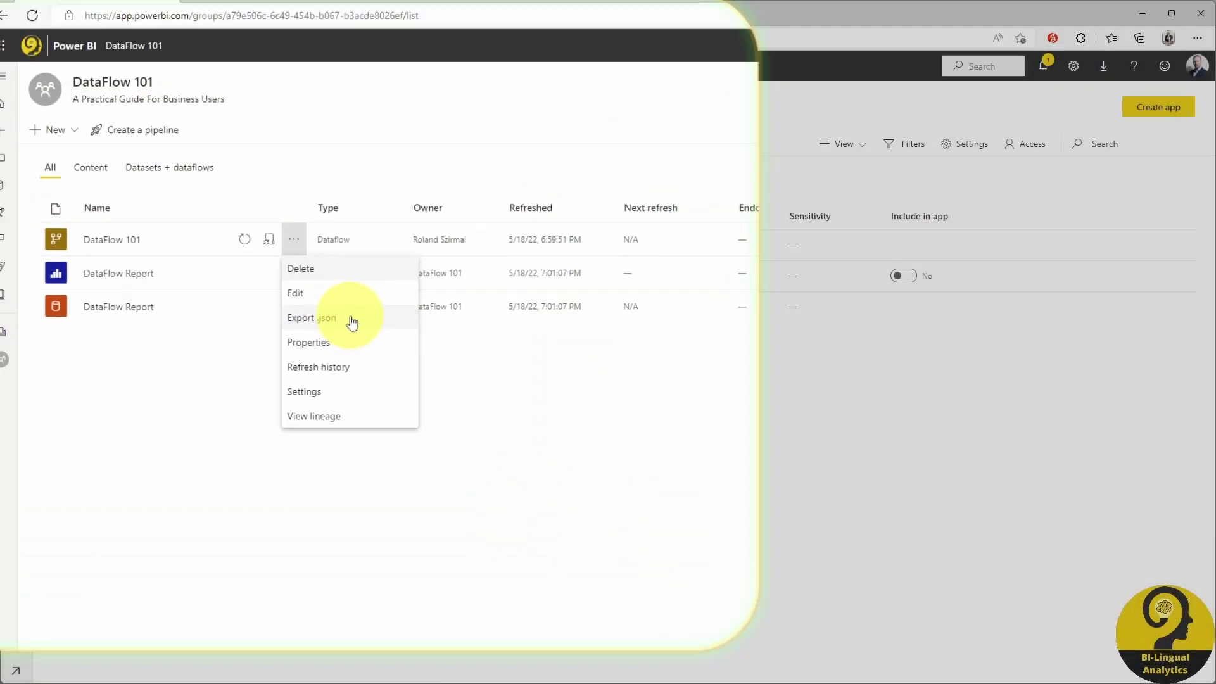
pyautogui.click(352, 322)
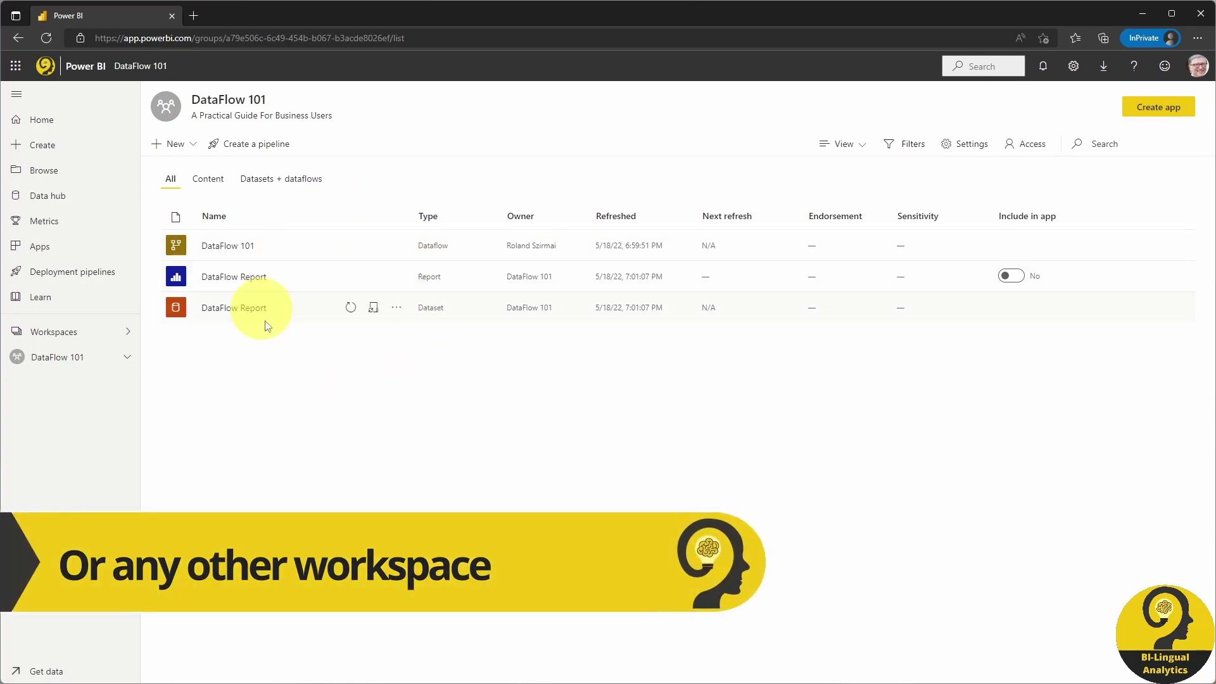
# Step: Create a new dataflow by importing the DataFlow 101.json model file
pyautogui.click(181, 154)
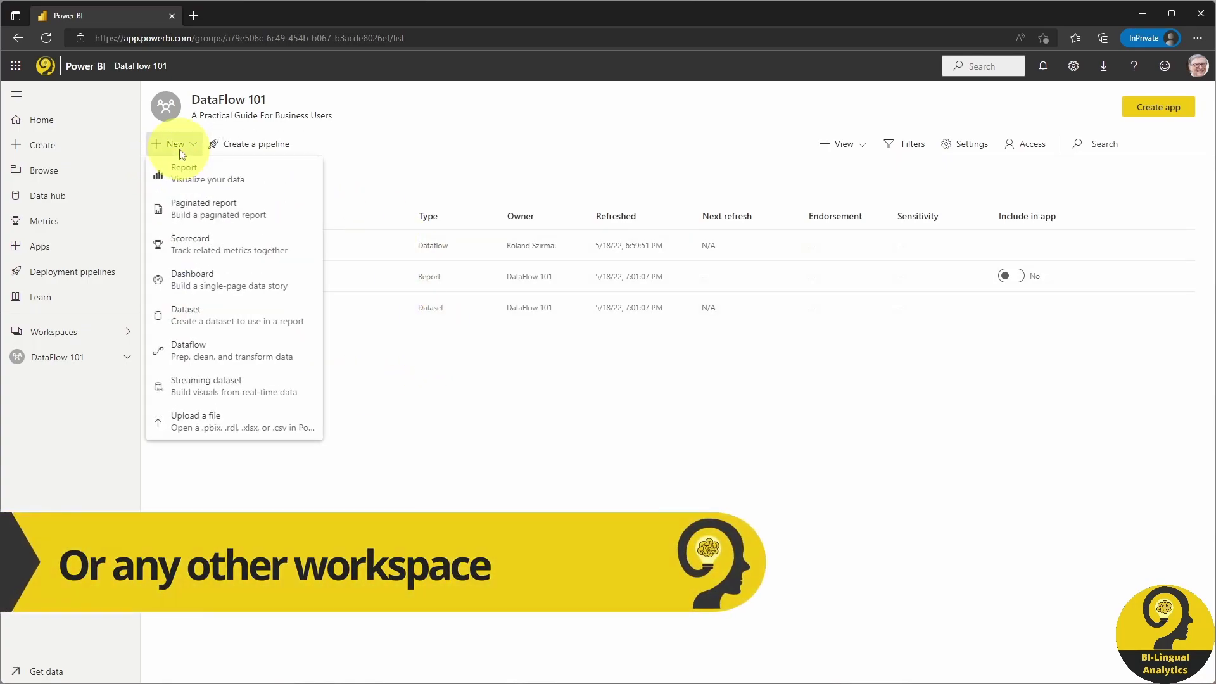
pyautogui.click(230, 345)
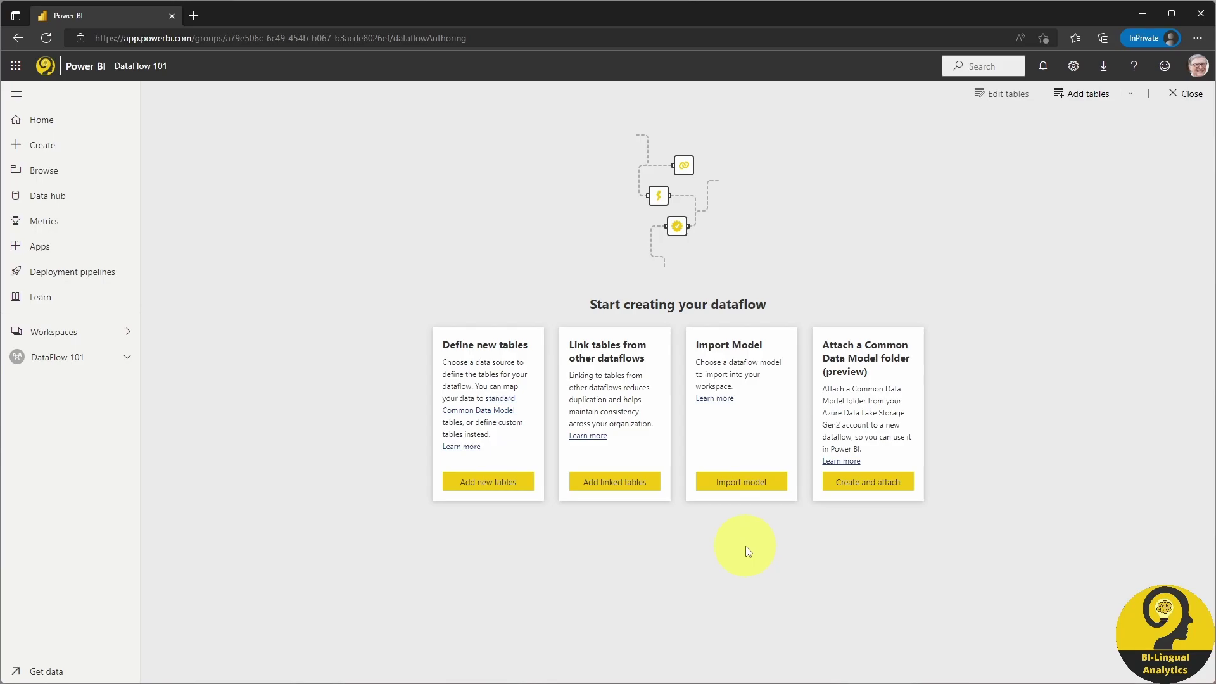
pyautogui.click(740, 483)
pyautogui.doubleClick(220, 112)
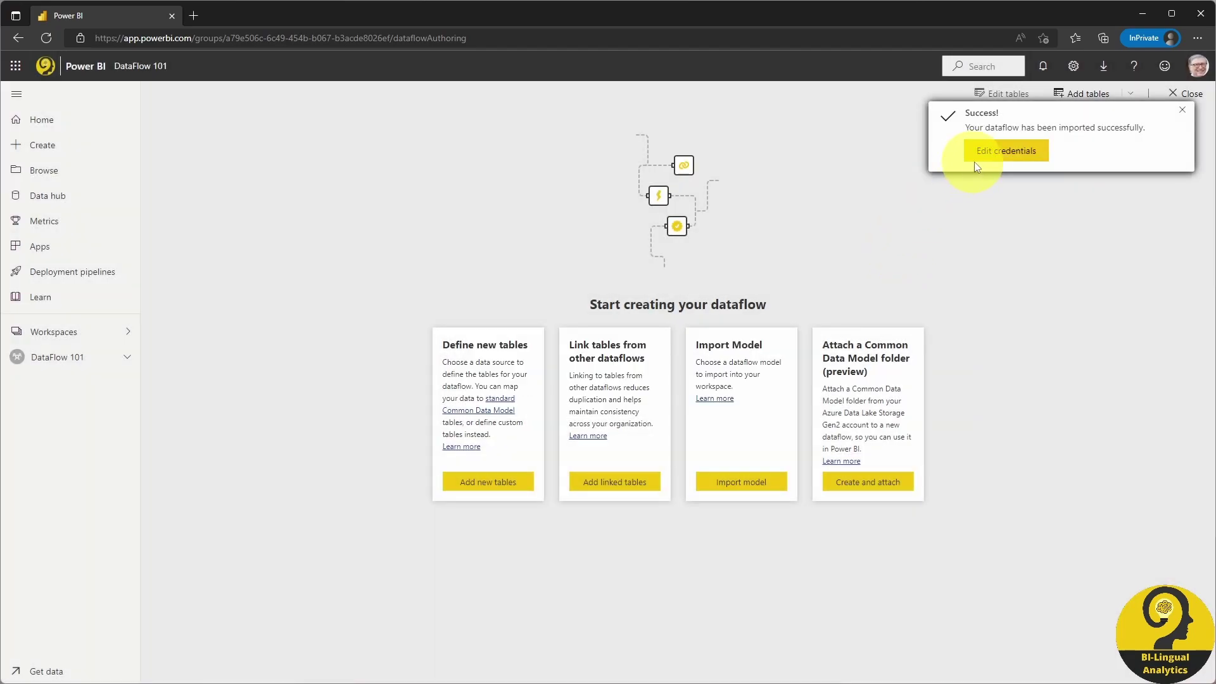
# Step: Set DataFlow 101(1)'s SharePoint source credentials to OAuth2 with Organizational privacy
pyautogui.click(987, 157)
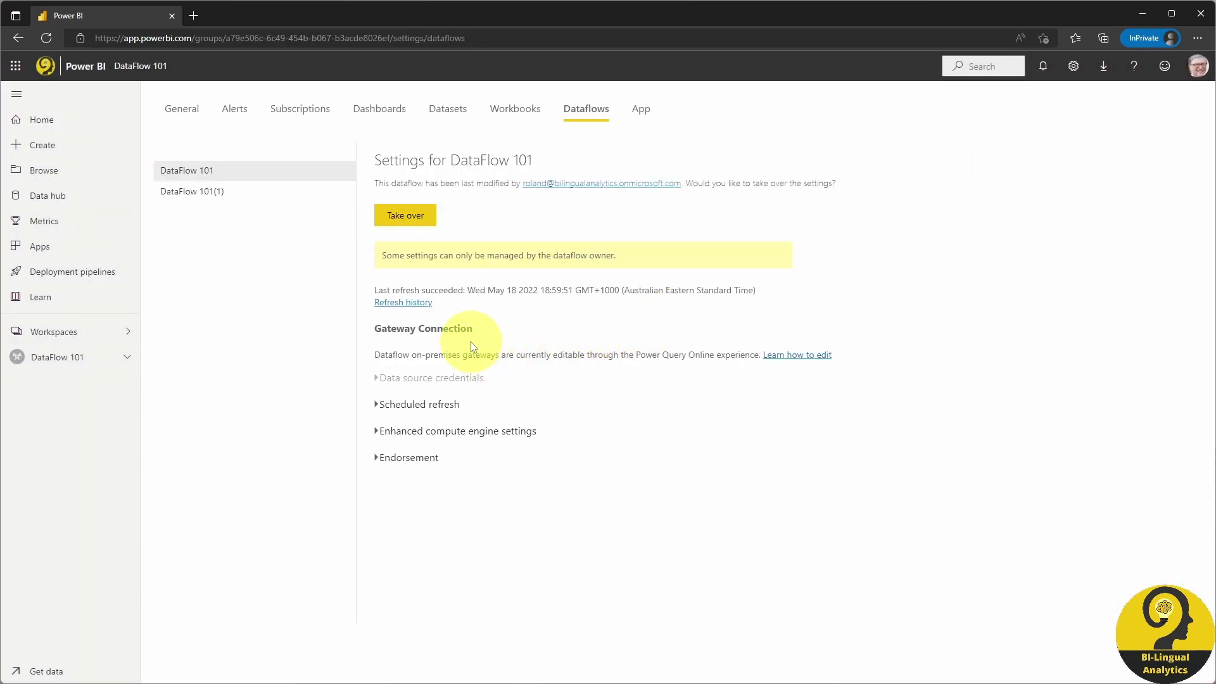
pyautogui.click(234, 190)
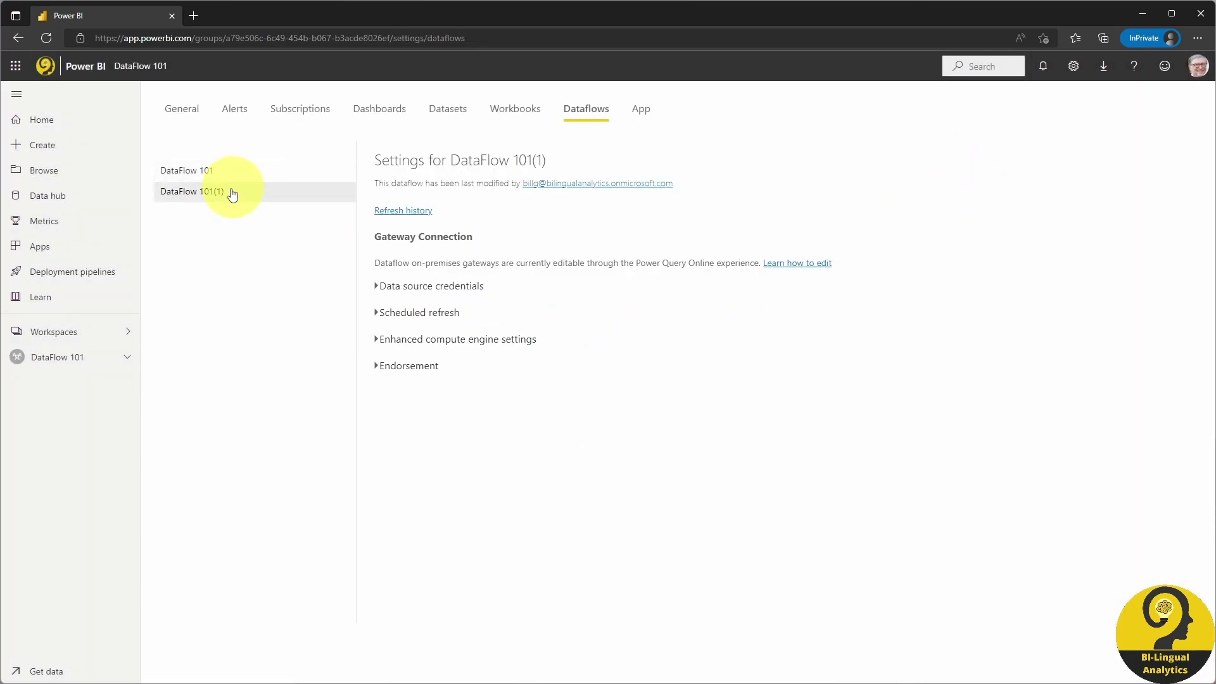
pyautogui.click(467, 288)
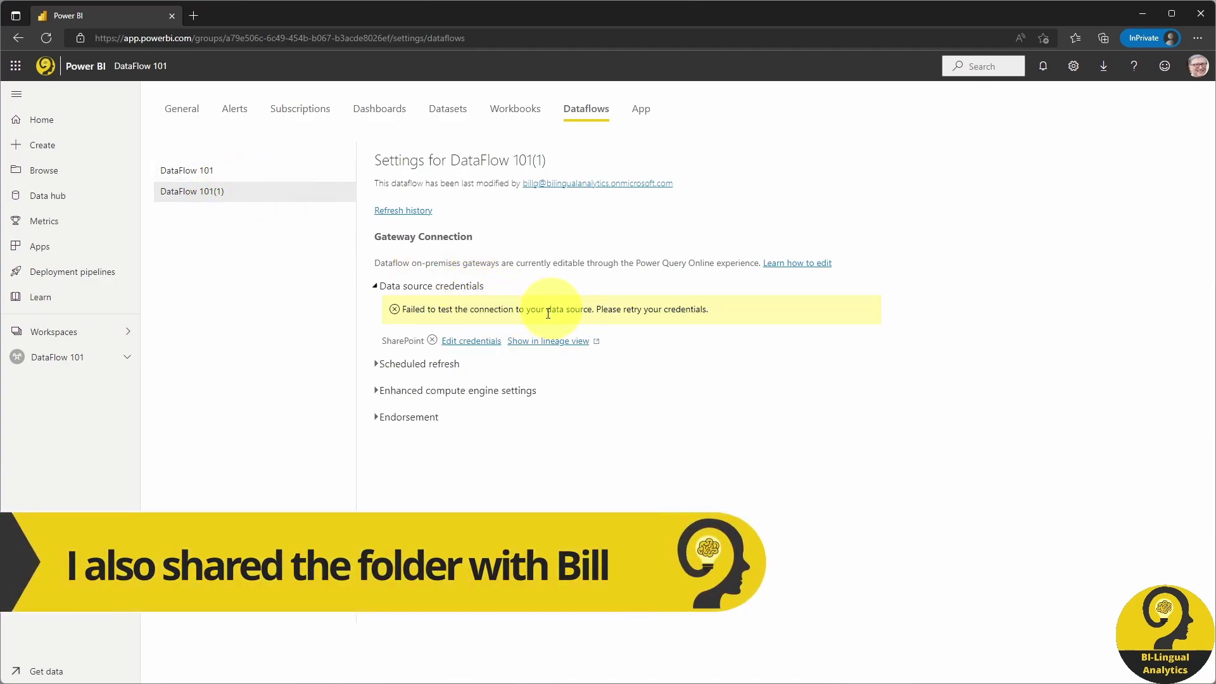
pyautogui.click(479, 342)
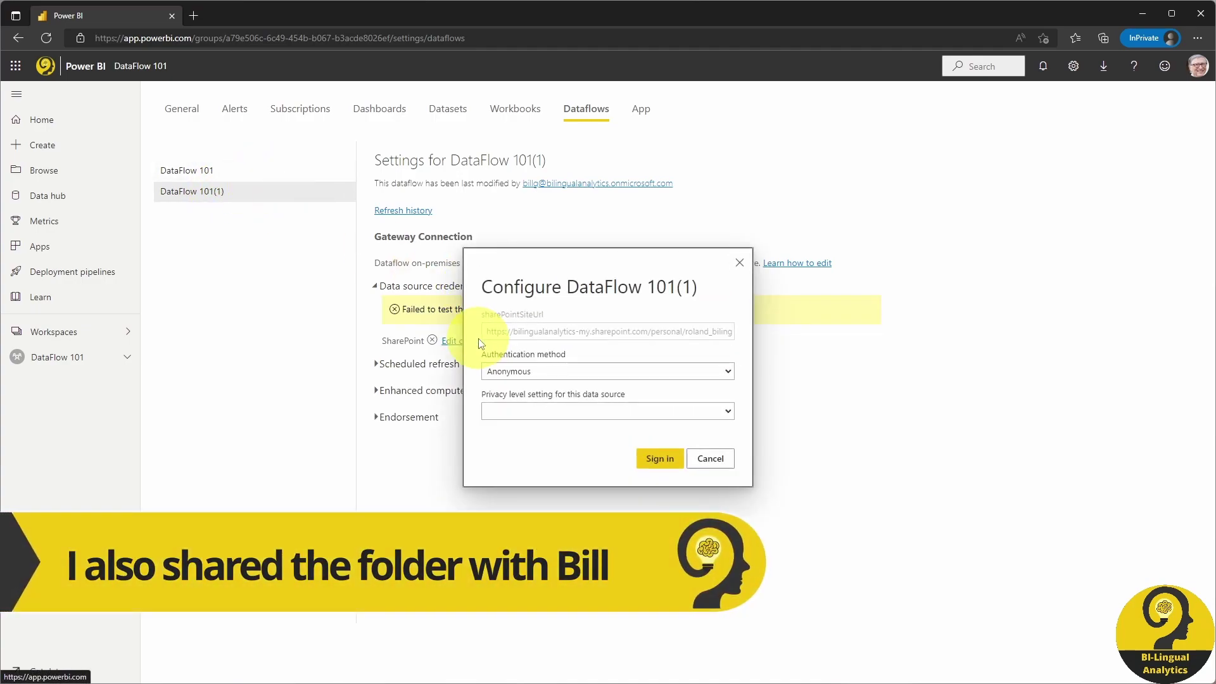
pyautogui.click(595, 373)
pyautogui.click(584, 400)
pyautogui.click(579, 411)
pyautogui.click(587, 450)
# Step: Sign in with the chosen account, then open DataFlow 101(1) from the workspace list
pyautogui.click(659, 458)
pyautogui.click(658, 374)
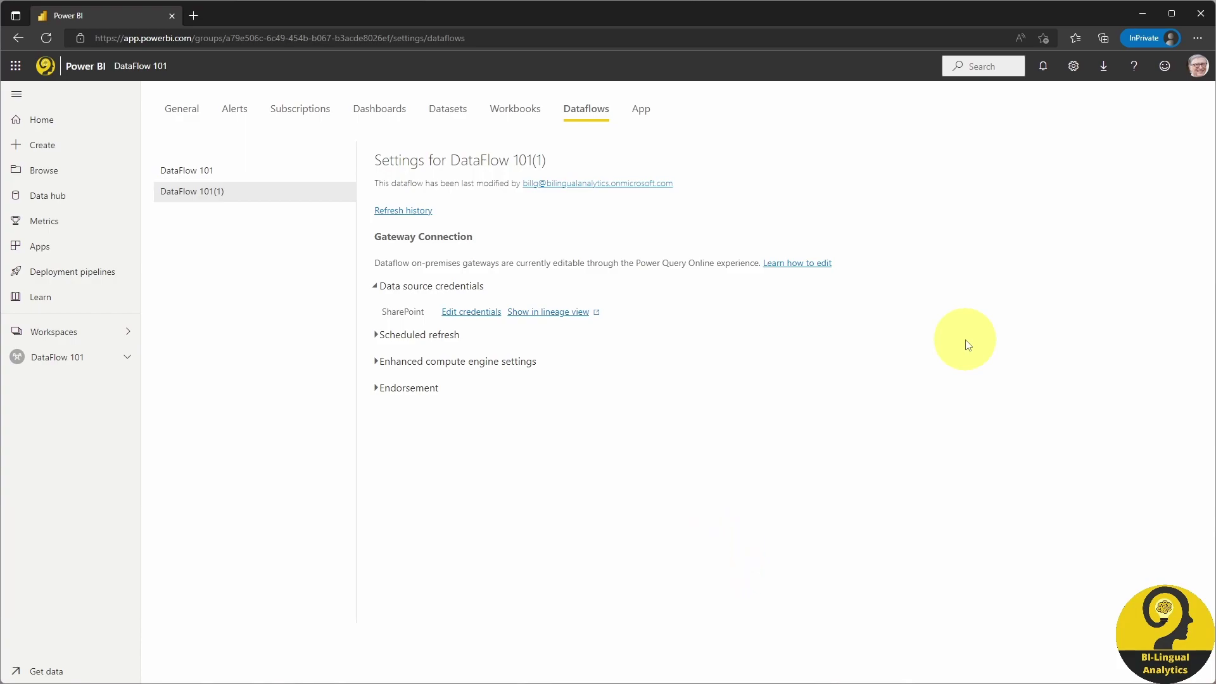
pyautogui.click(155, 66)
pyautogui.click(239, 272)
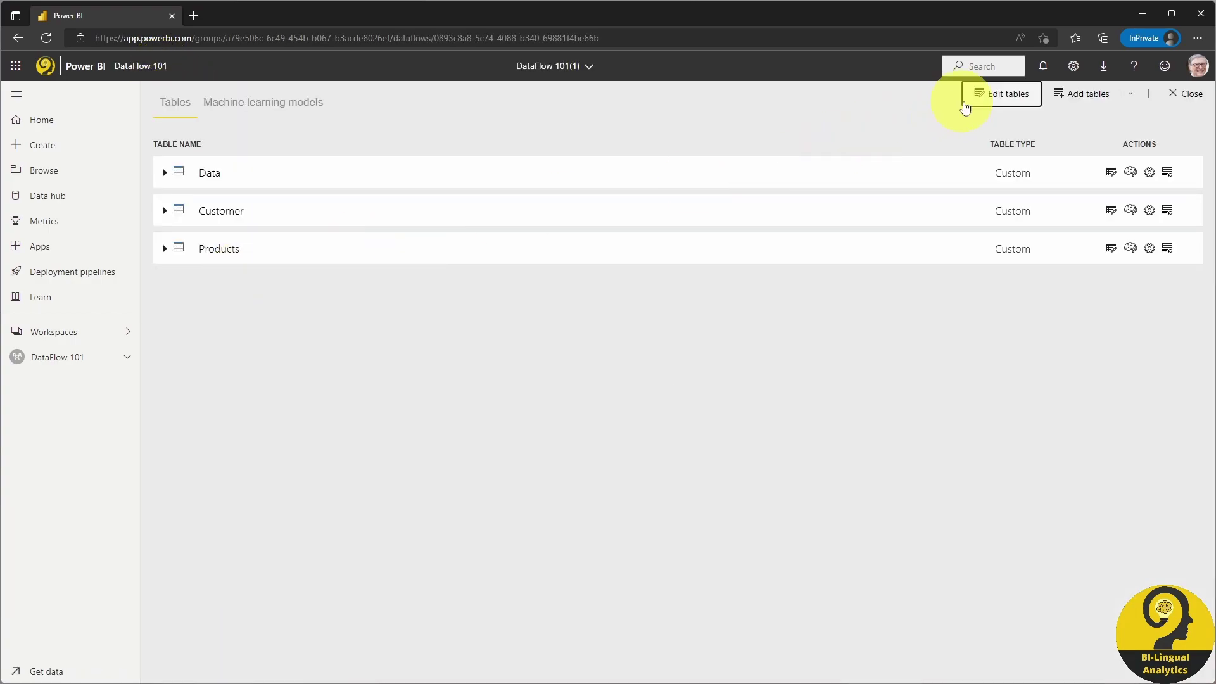
# Step: Remove the Group Region Lead through Brand Global Lead columns from Products, then save and close
pyautogui.click(985, 95)
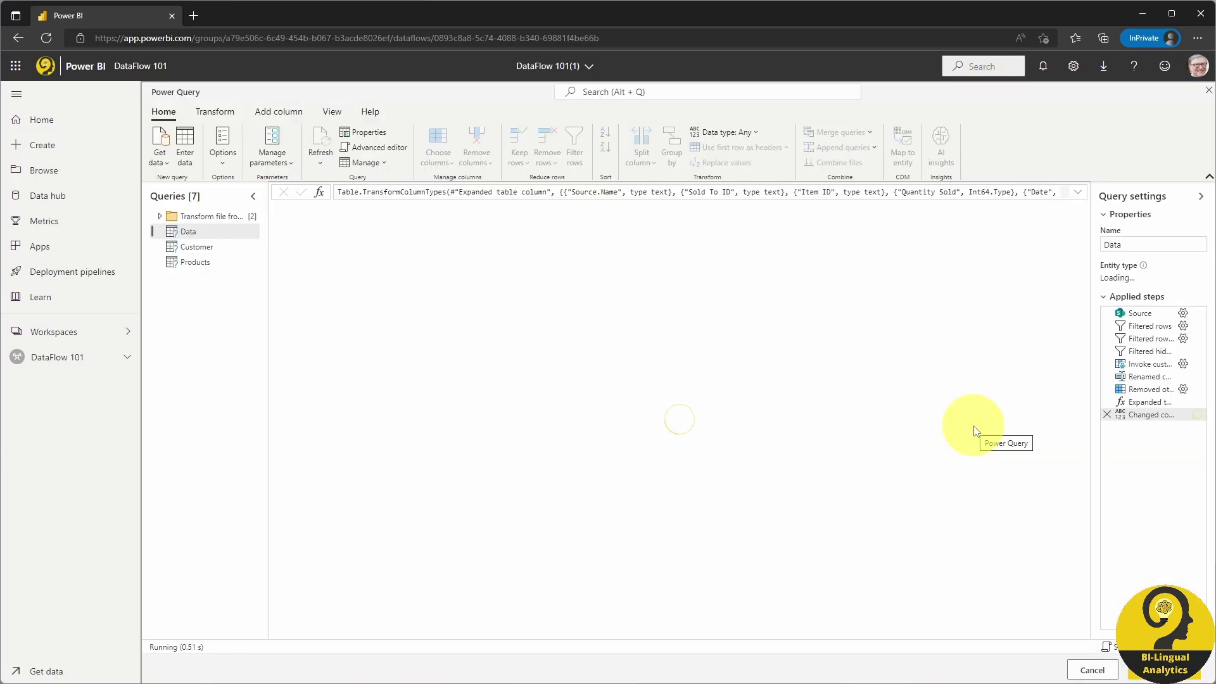
pyautogui.click(195, 261)
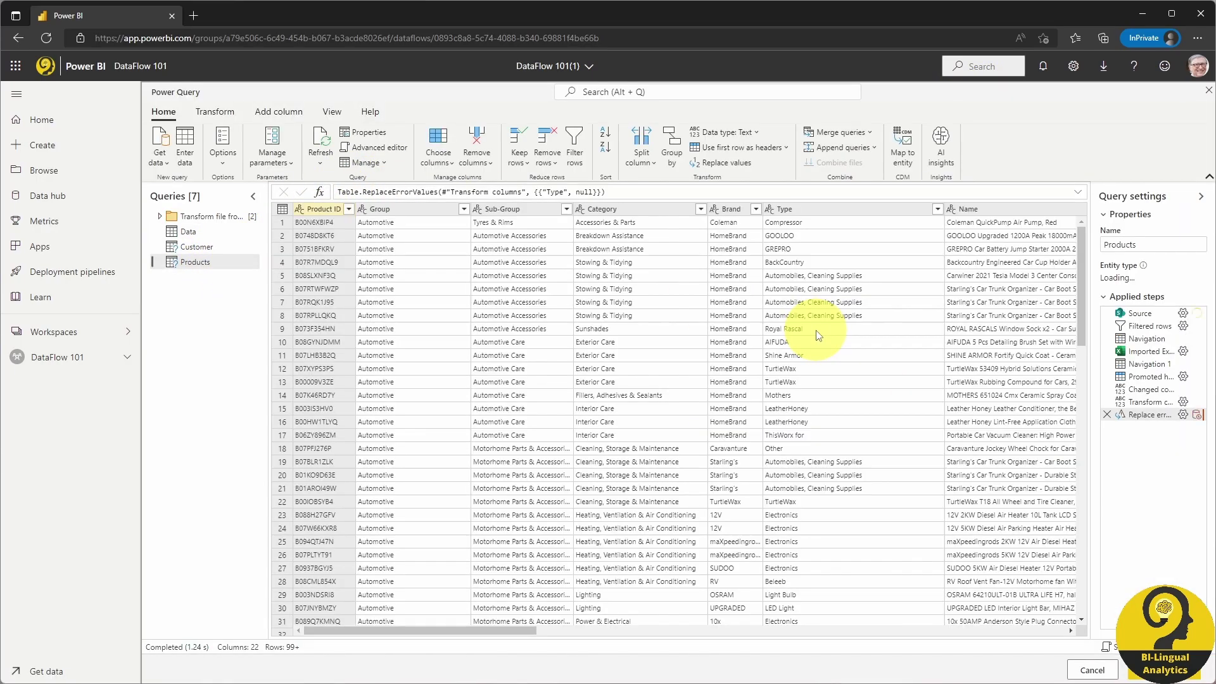
pyautogui.moveTo(448, 631); pyautogui.dragTo(987, 632)
pyautogui.click(1029, 209)
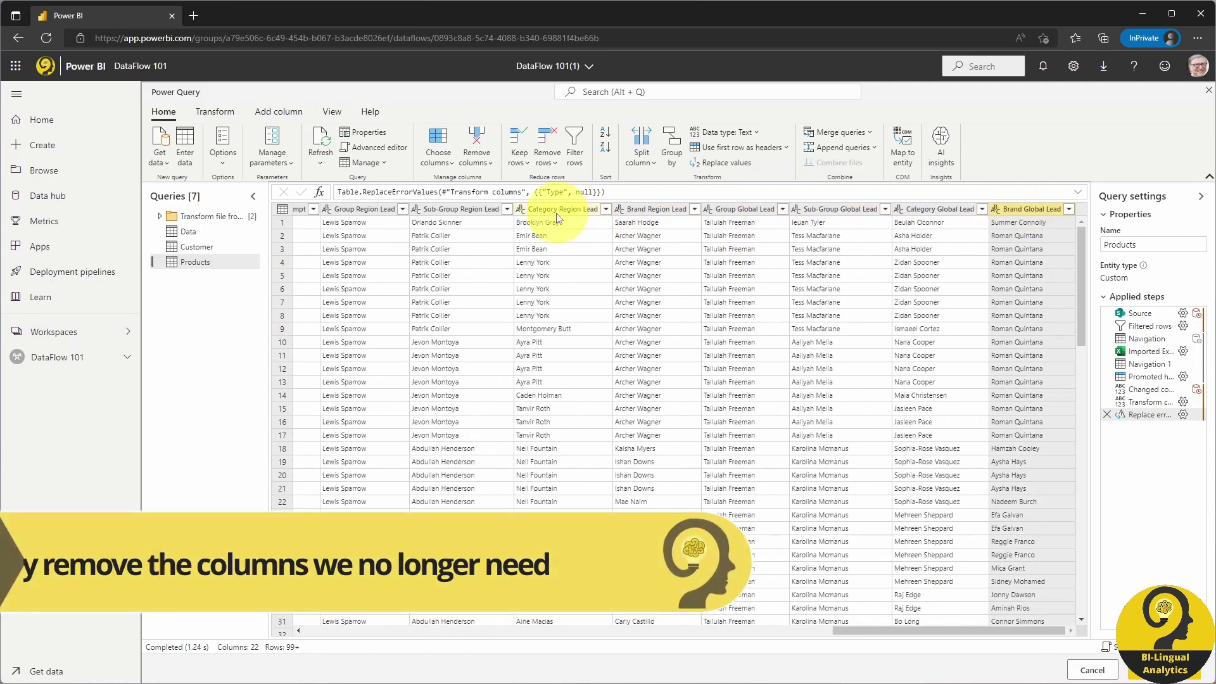
pyautogui.keyDown('shift'); pyautogui.click(383, 218); pyautogui.keyUp('shift')
pyautogui.rightClick(383, 217)
pyautogui.click(469, 239)
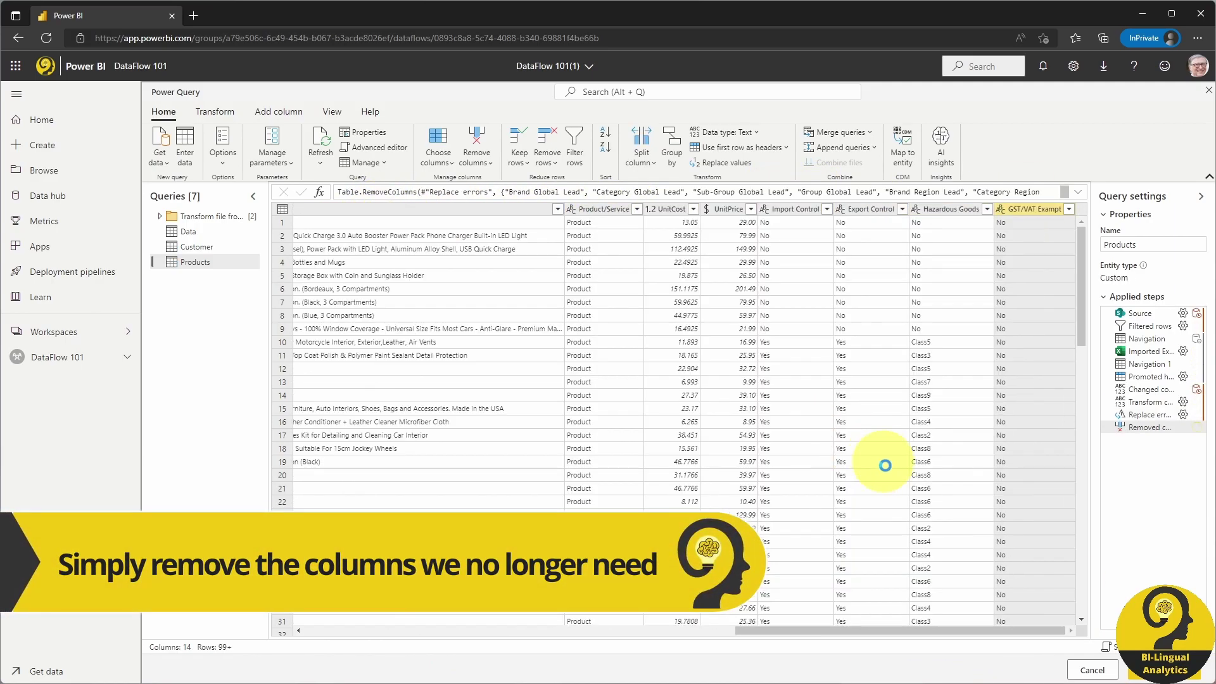
pyautogui.click(1186, 677)
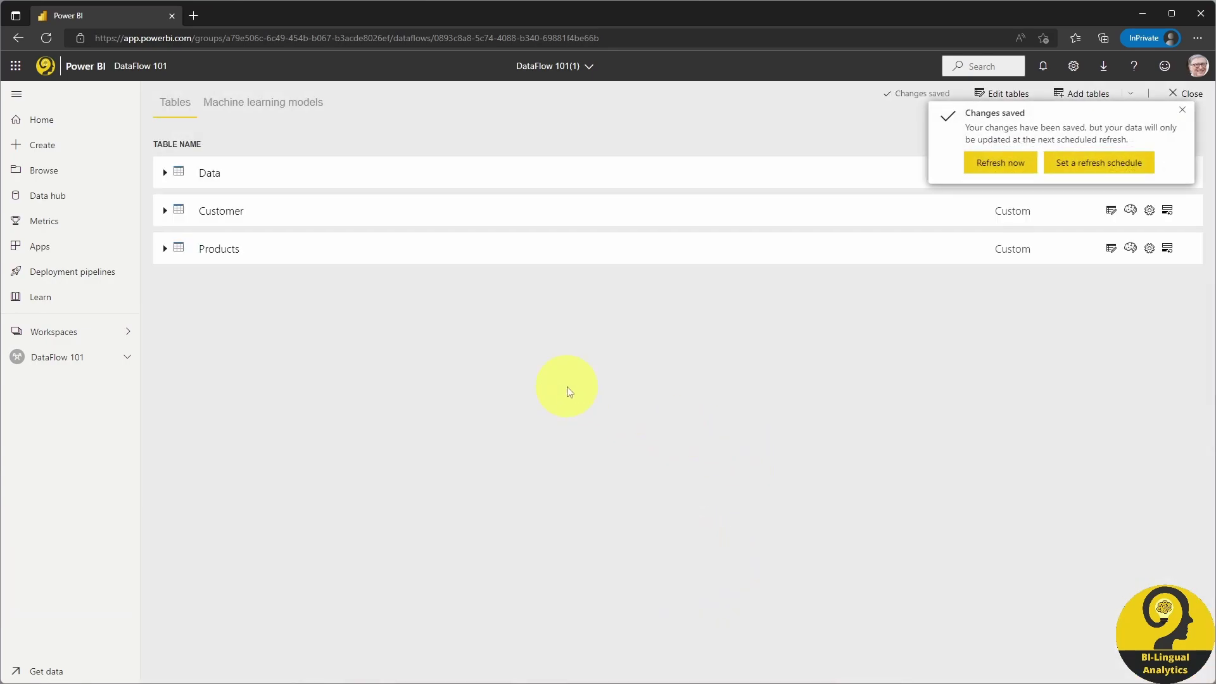
# Step: Start an immediate refresh of DataFlow 101(1) from the Changes saved prompt
pyautogui.click(1025, 170)
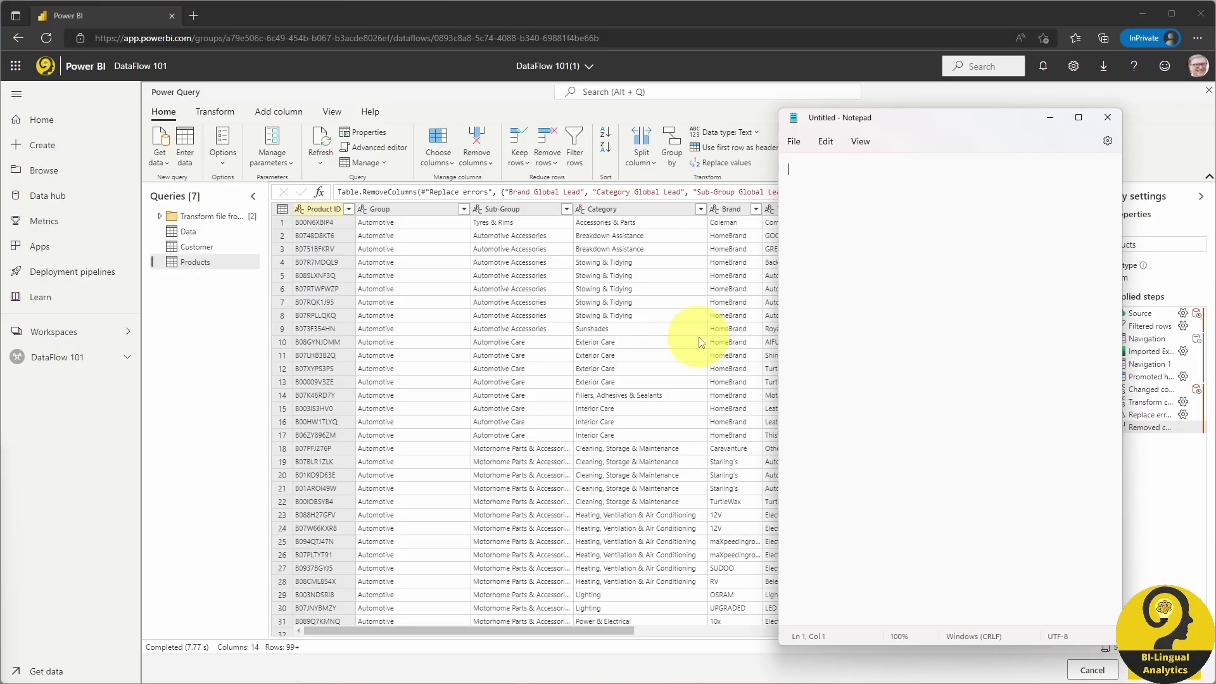
# Step: Copy the edited Products query's M code from DataFlow 101(1) into Notepad
pyautogui.click(377, 147)
pyautogui.hotkey('ctrl', 'a')
pyautogui.click(1070, 624)
pyautogui.hotkey('alt', 'Tab')
pyautogui.hotkey('ctrl', 'v')
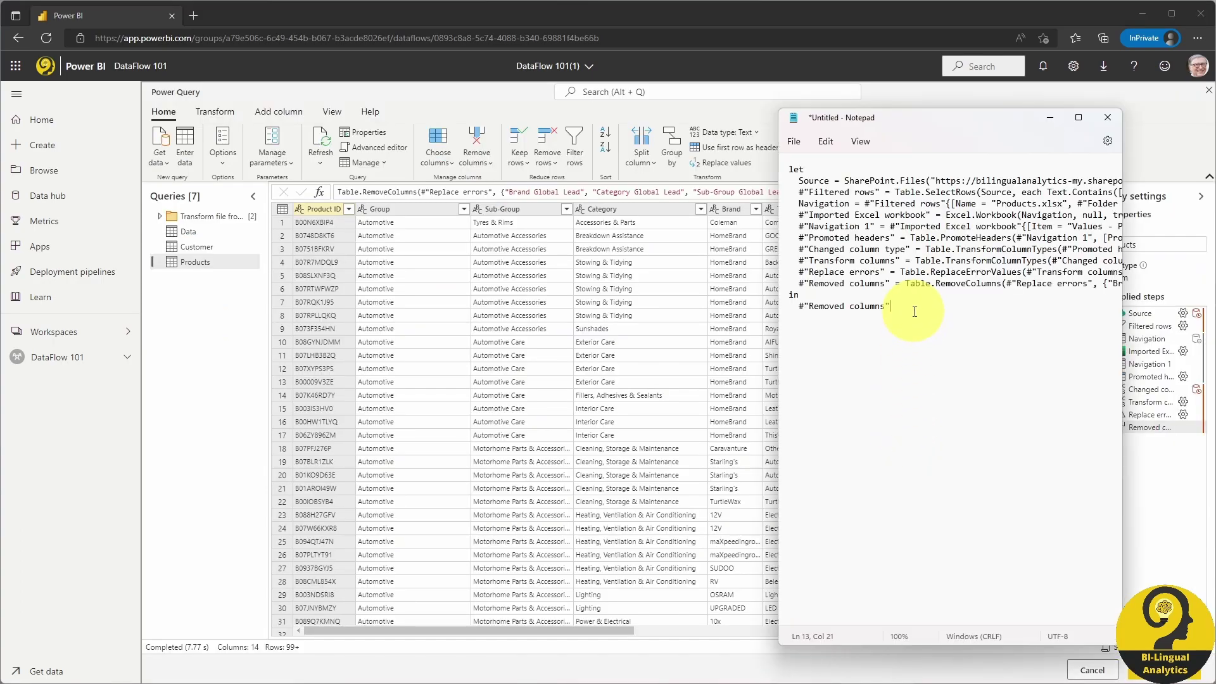
pyautogui.hotkey('ctrl', 'a')
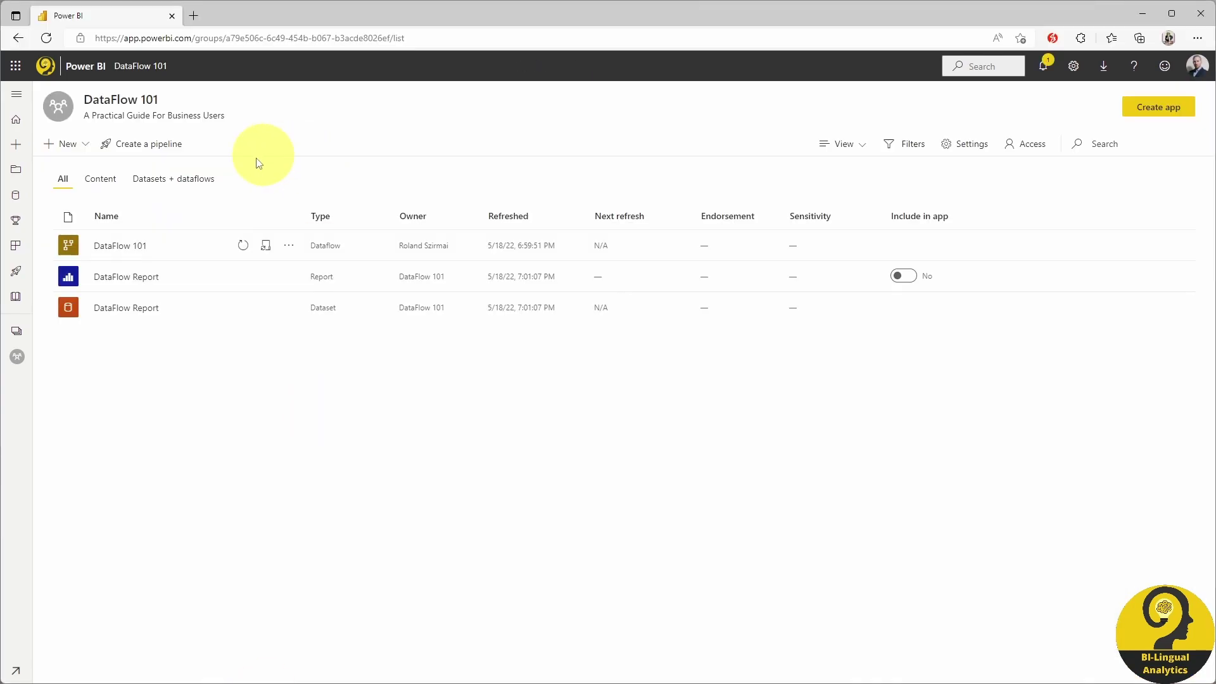
# Step: Paste that code over the original DataFlow 101 Products query's code and confirm it
pyautogui.click(123, 247)
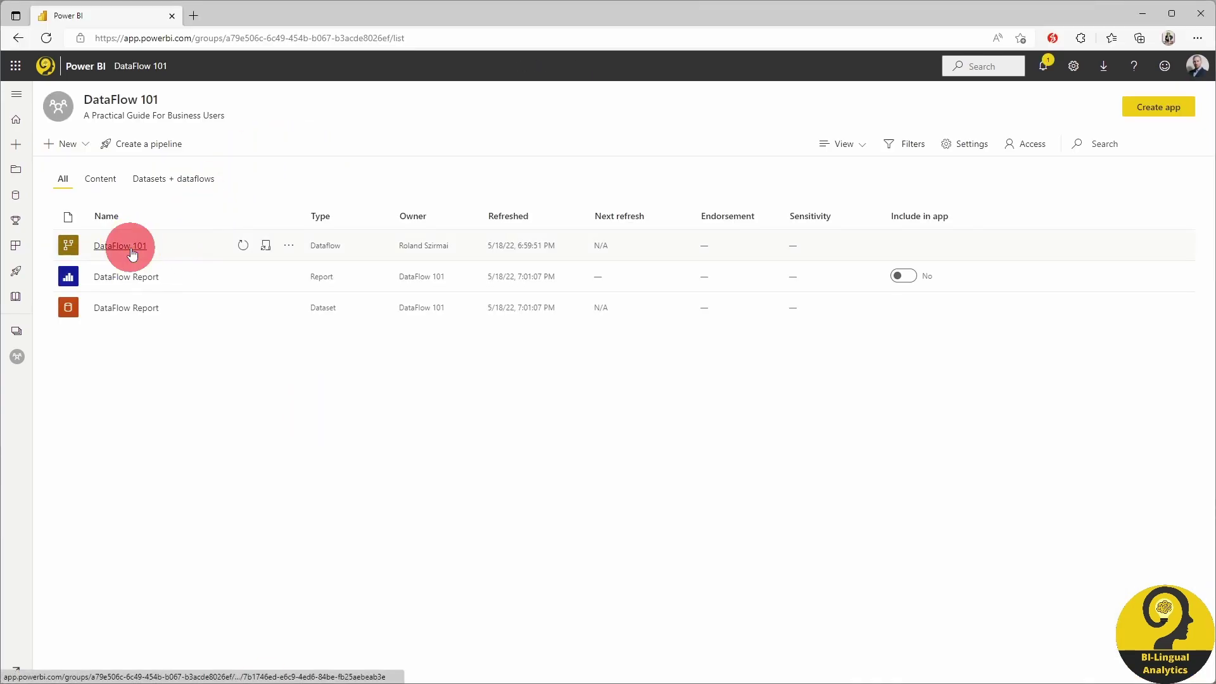
pyautogui.click(1014, 102)
pyautogui.click(95, 263)
pyautogui.click(258, 147)
pyautogui.hotkey('ctrl', 'a')
pyautogui.hotkey('ctrl', 'v')
pyautogui.tripleClick(180, 298)
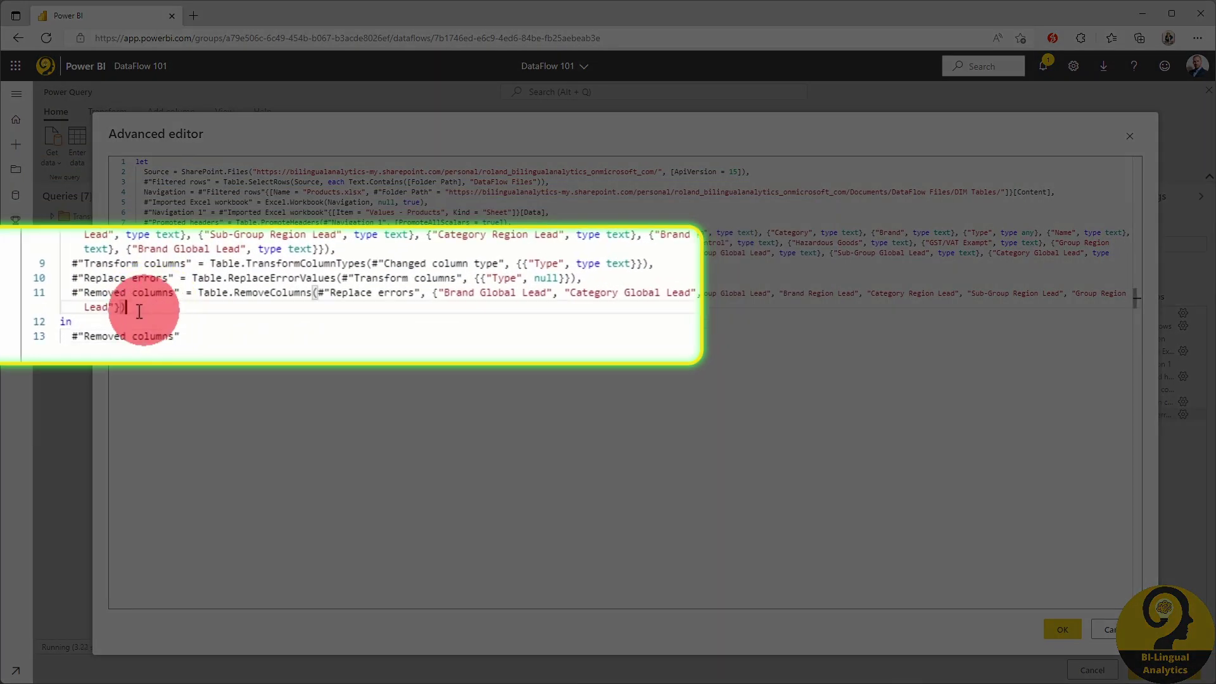
pyautogui.click(1062, 629)
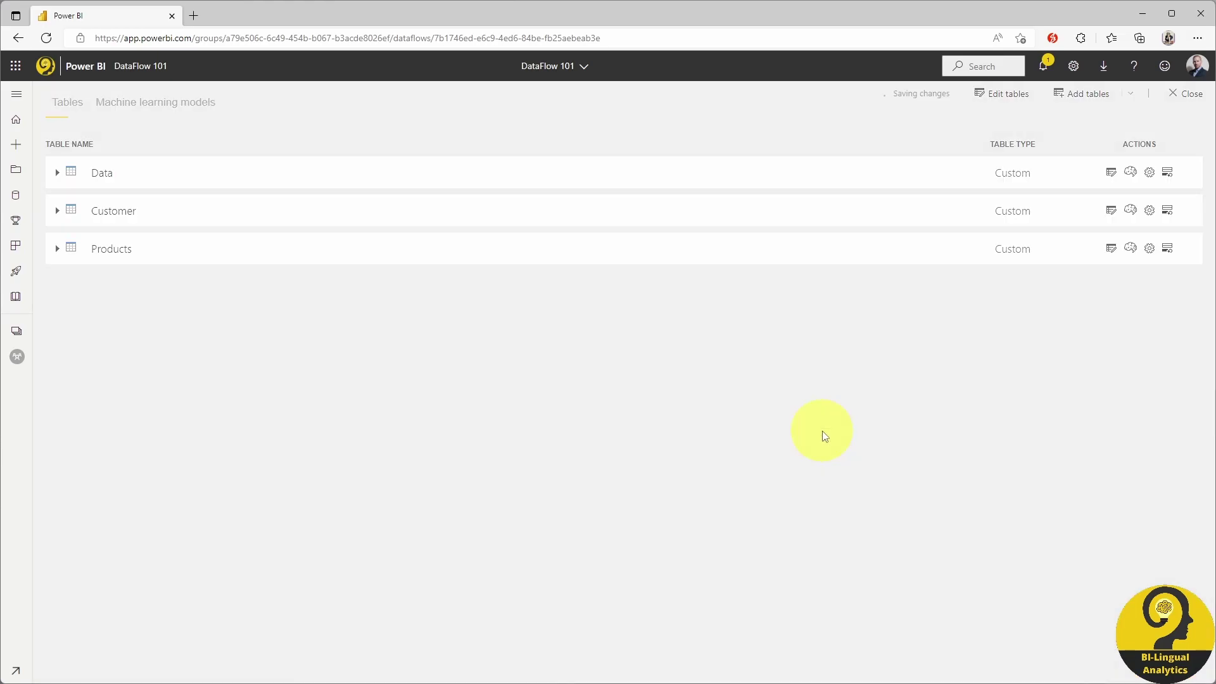
# Step: Refresh the original DataFlow 101 and download DataFlow Report as a .pbix file
pyautogui.click(995, 166)
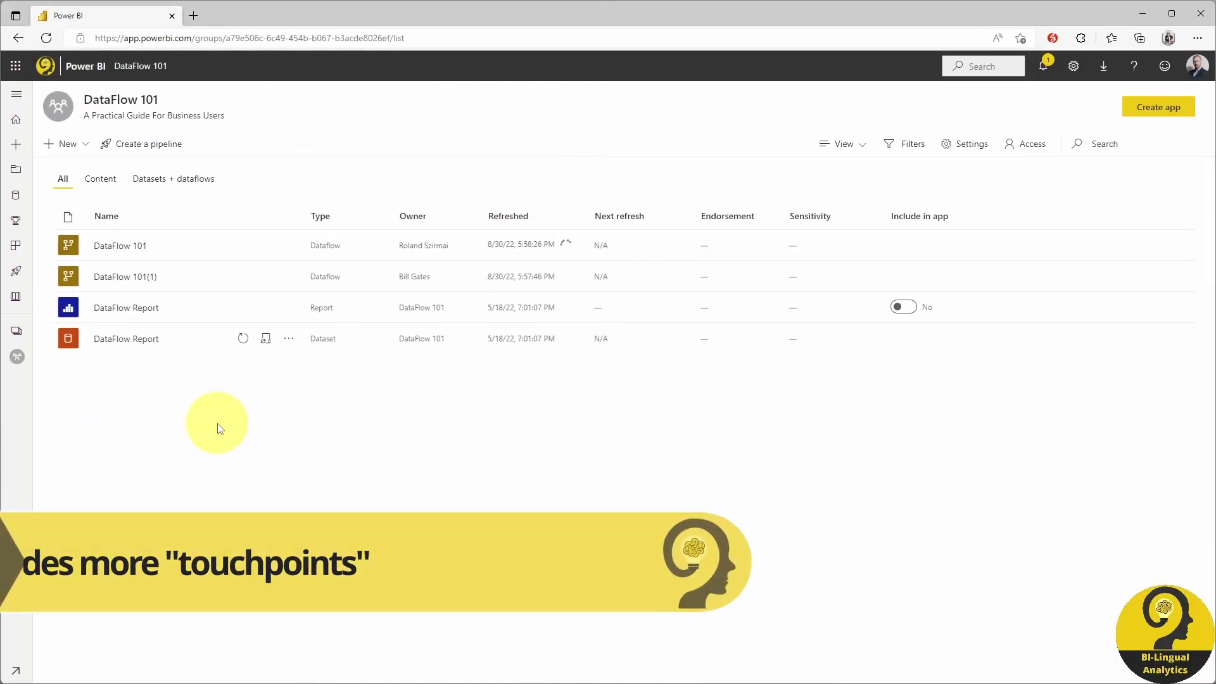
pyautogui.click(289, 339)
pyautogui.click(316, 570)
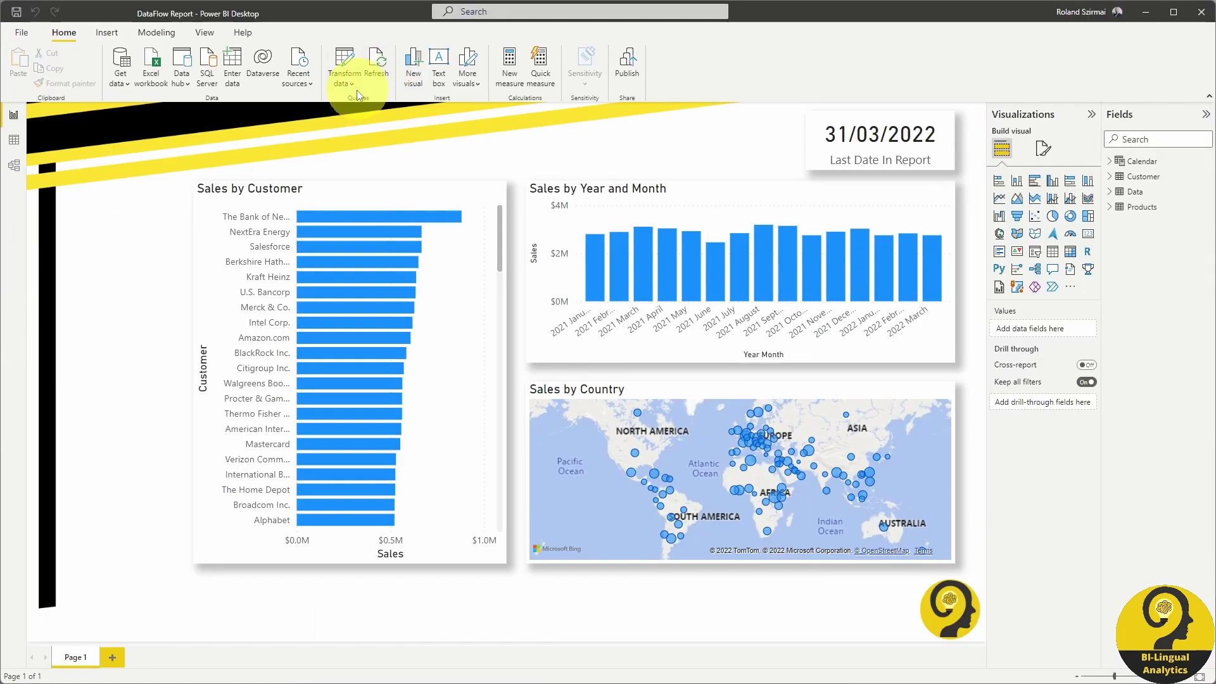
# Step: Show the Data query's M code in the Advanced Editor and select it from line 2 down
pyautogui.click(344, 61)
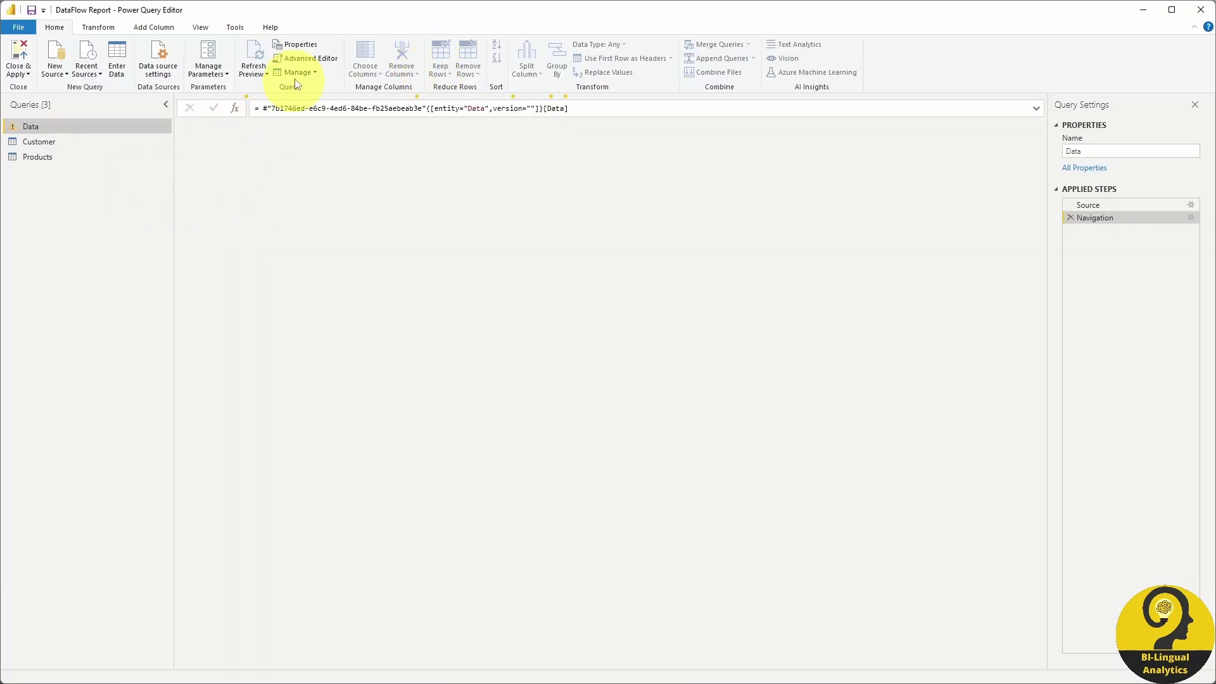
pyautogui.click(299, 60)
pyautogui.moveTo(421, 255); pyautogui.dragTo(320, 182)
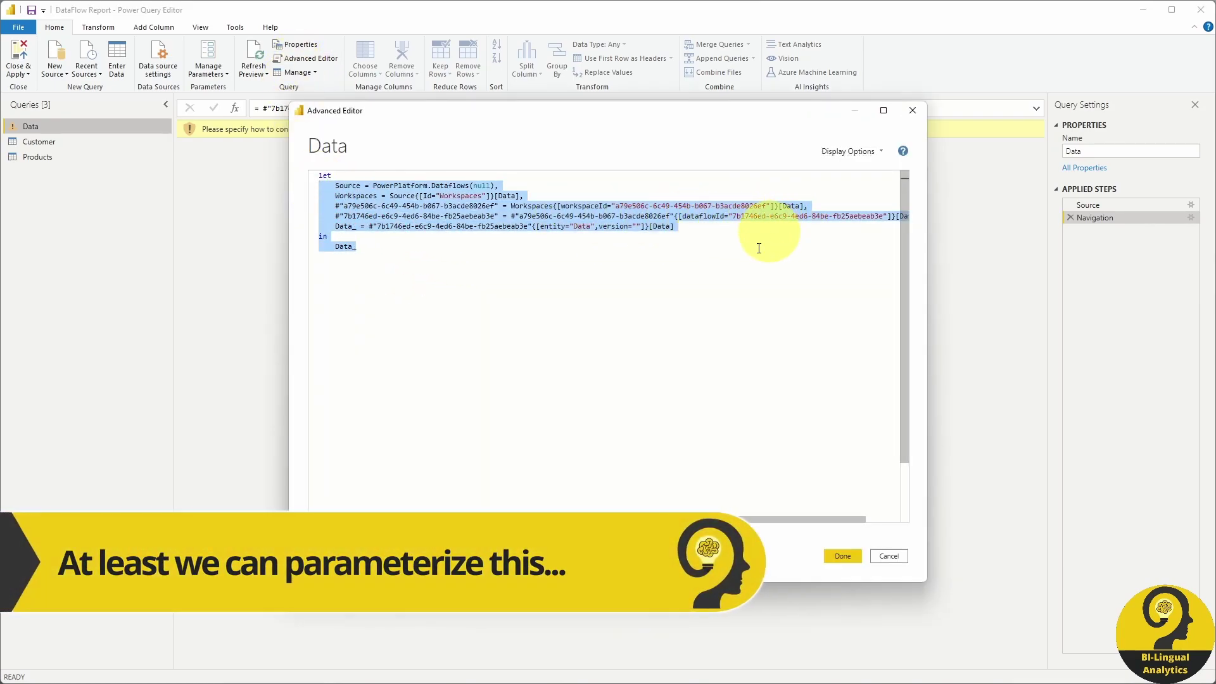